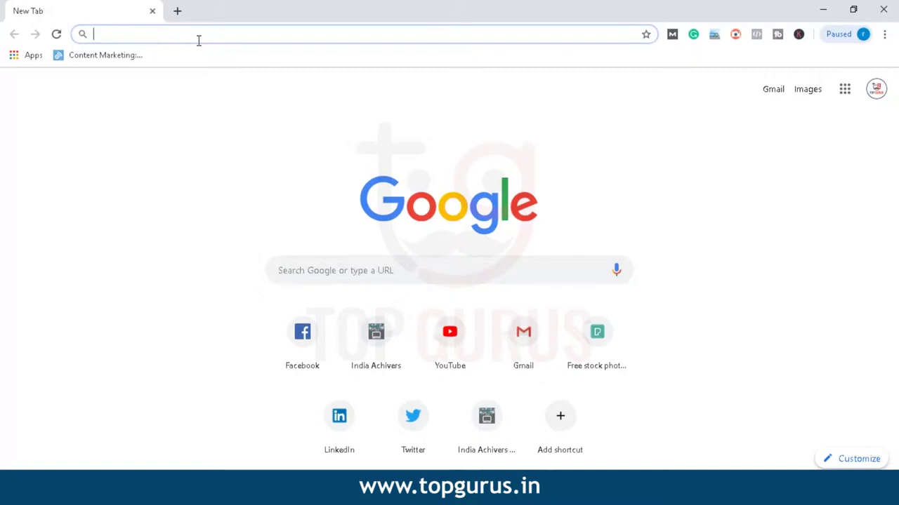
# Step: Go to youtube.com
pyautogui.write('youtuber')
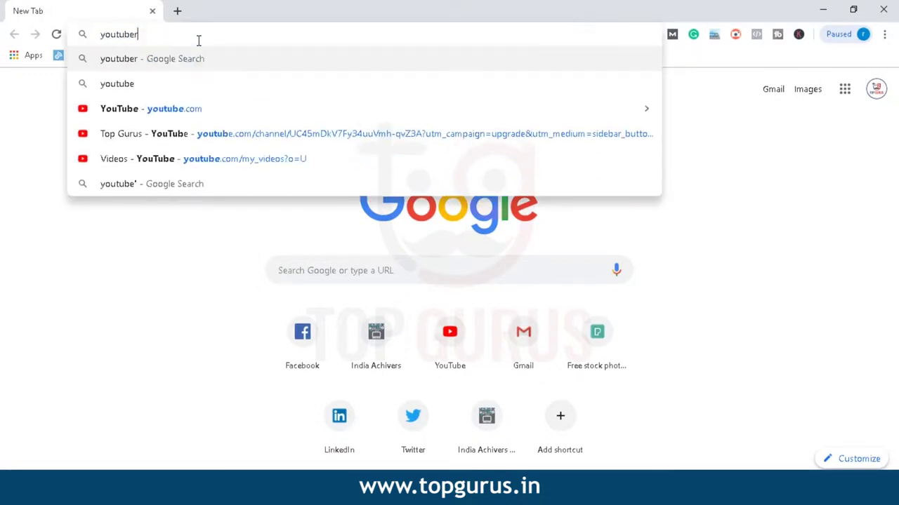
pyautogui.press('BackSpace')
pyautogui.write('.com')
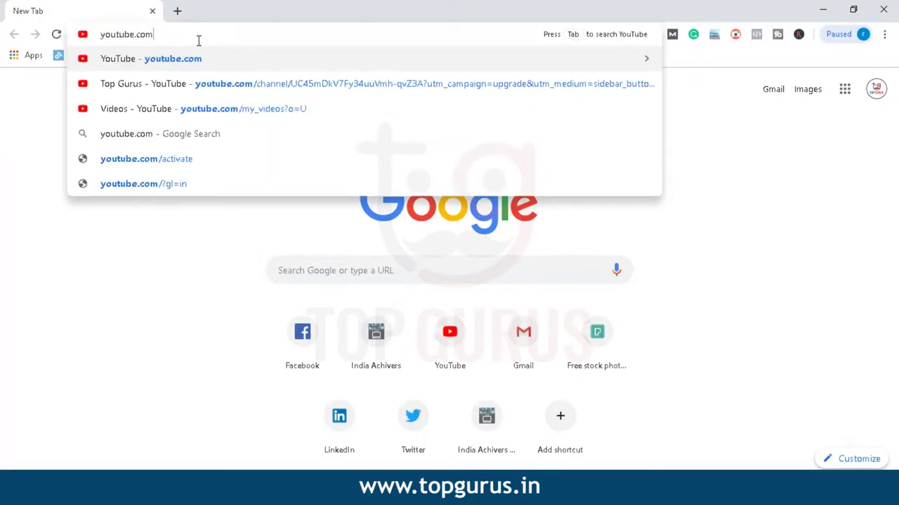
pyautogui.press('Return')
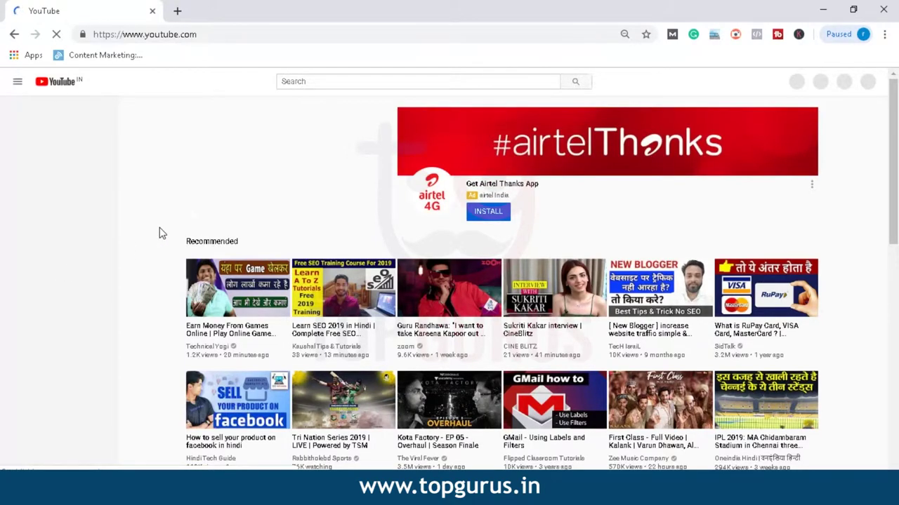
# Step: Play the First Class Kalank video muted, skip its ad, and select its URL
pyautogui.scroll(-3, 159, 233)
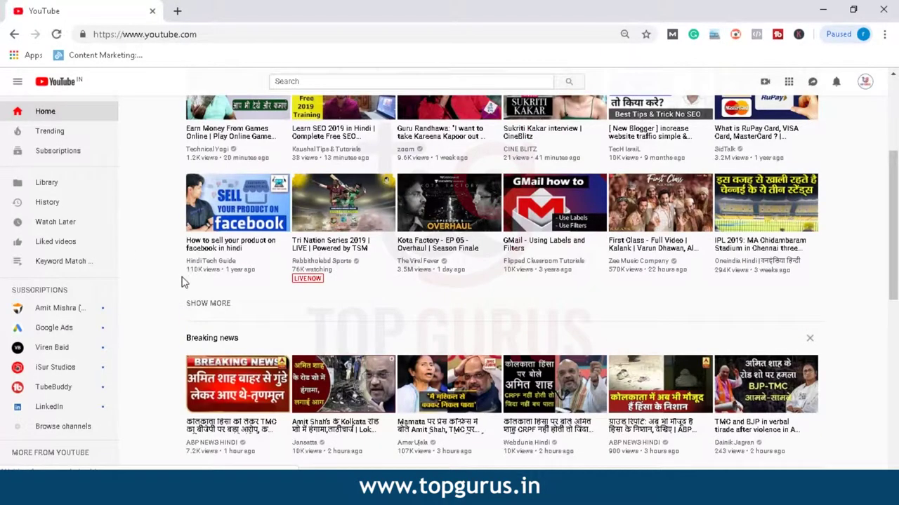
pyautogui.scroll(-3, 210, 320)
pyautogui.scroll(4, 214, 330)
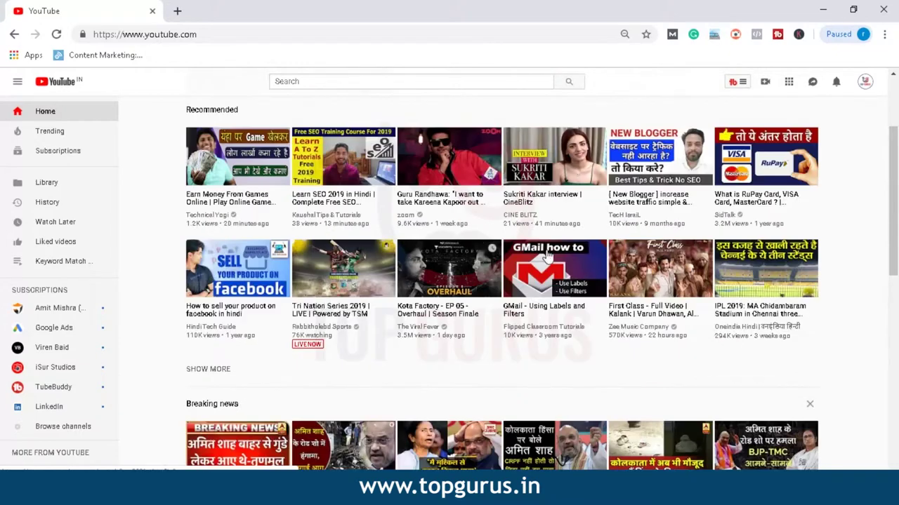
pyautogui.scroll(-2, 642, 272)
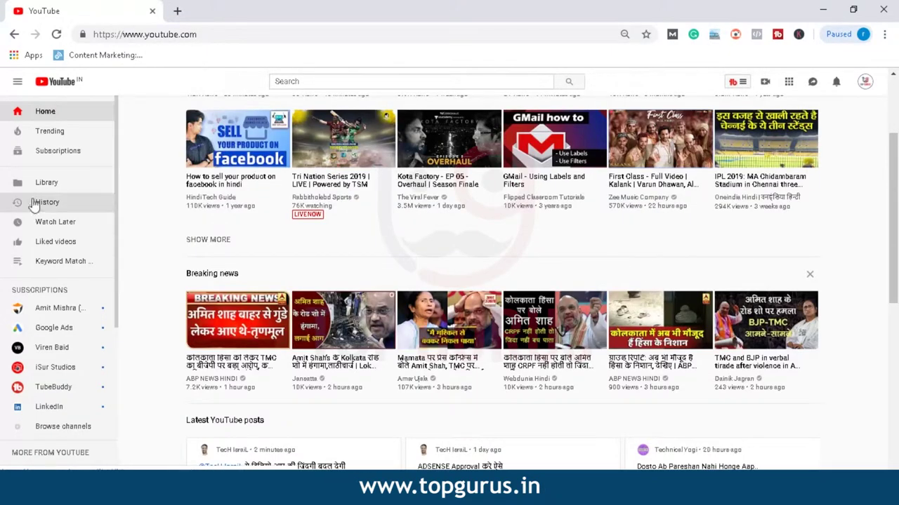
pyautogui.click(617, 142)
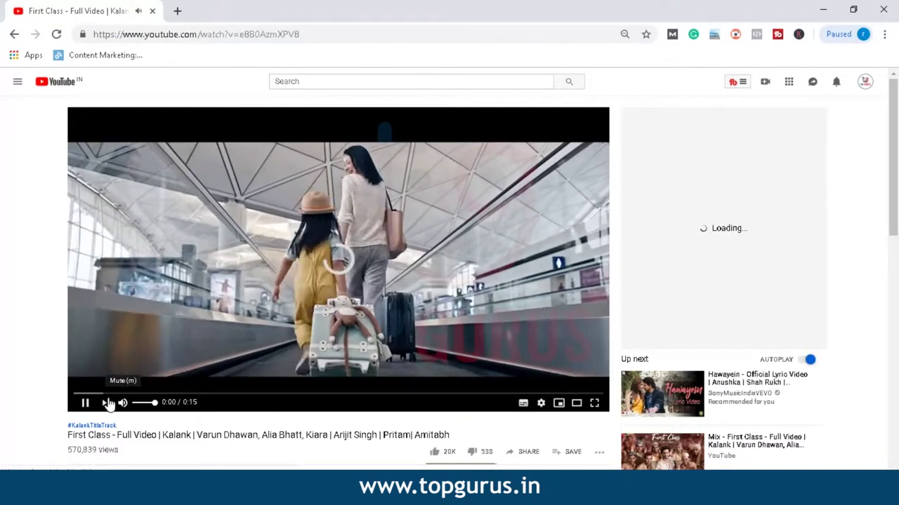
pyautogui.click(124, 403)
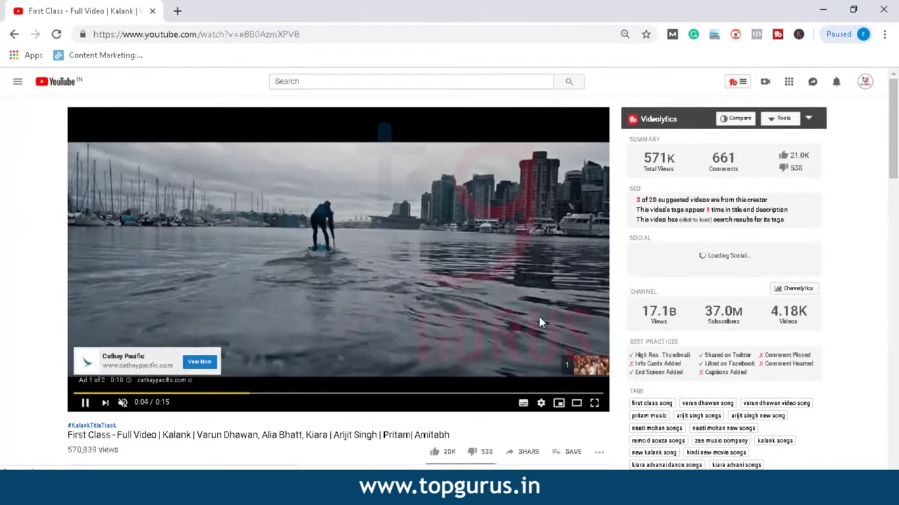
pyautogui.click(581, 368)
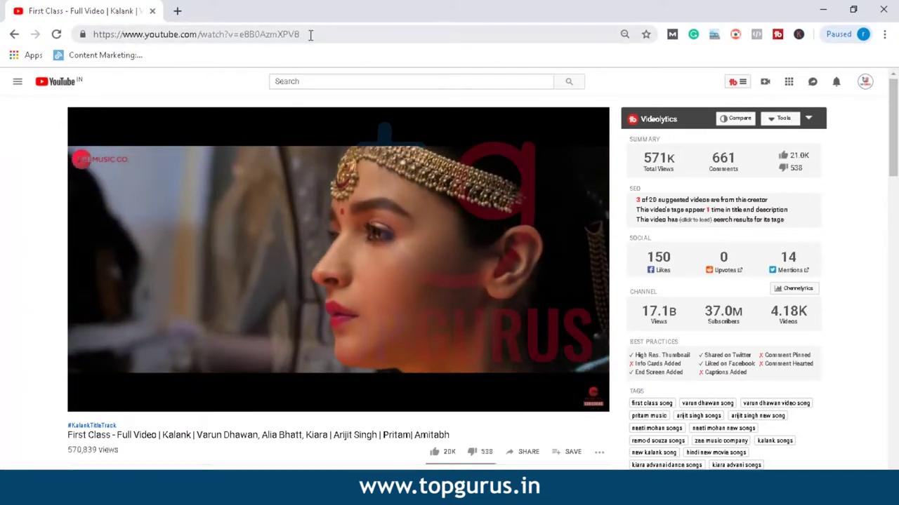
pyautogui.click(310, 35)
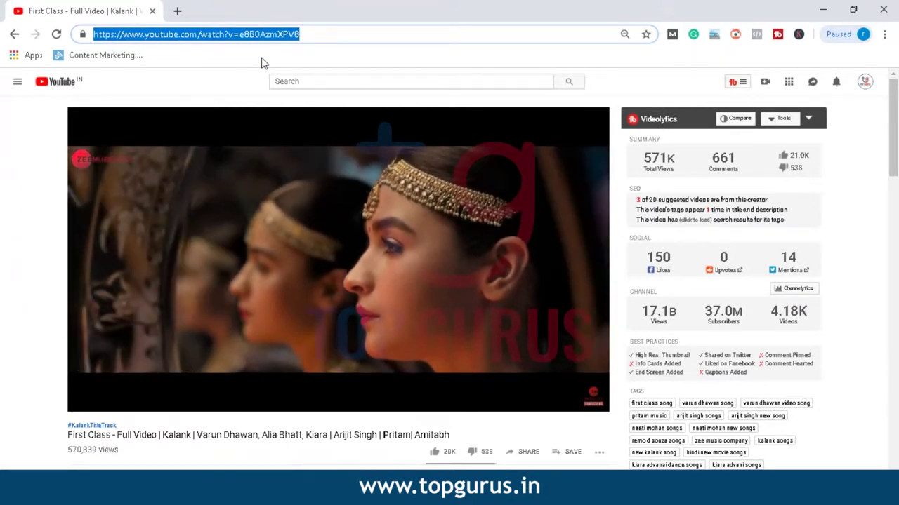
# Step: Load giphy.com in a new tab and go to its GIF maker
pyautogui.click(178, 13)
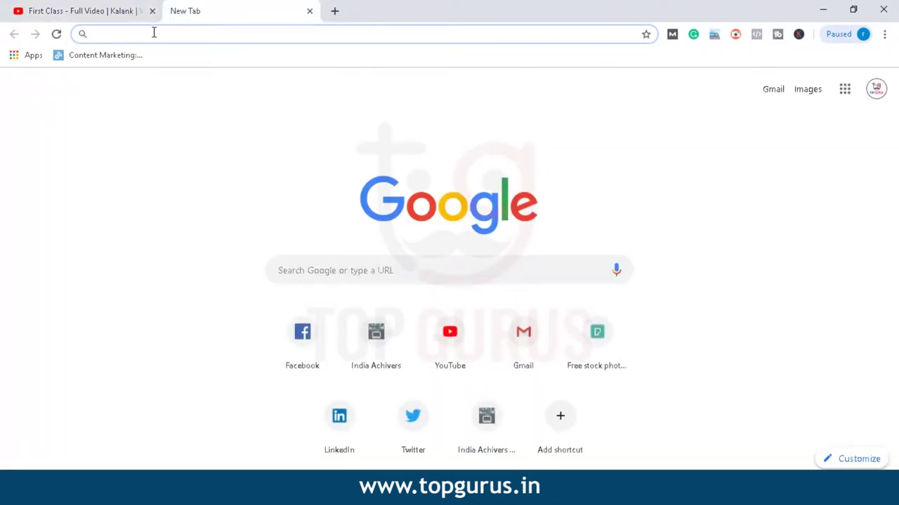
pyautogui.write('gi')
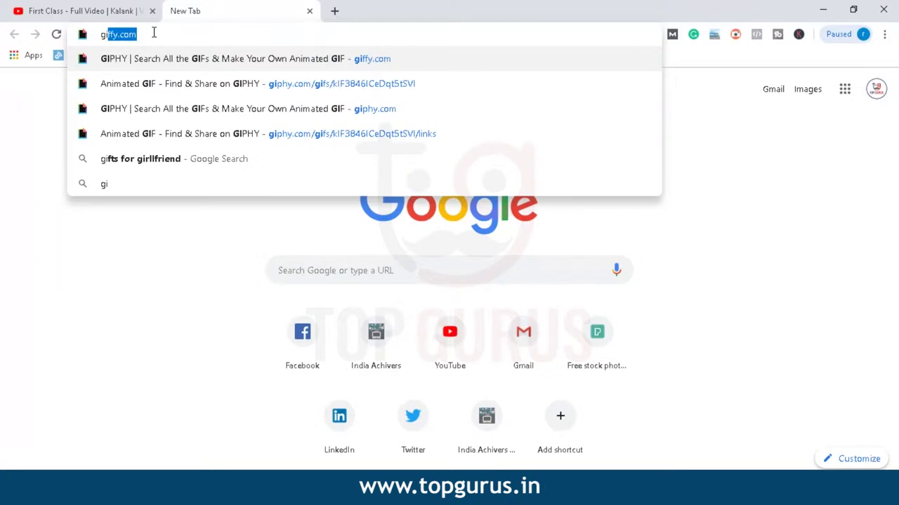
pyautogui.write('phy.com')
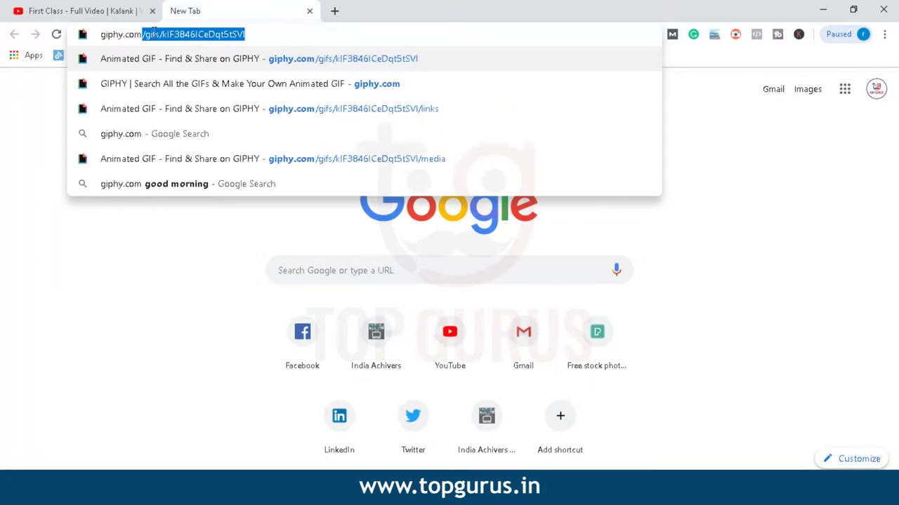
pyautogui.press('Delete')
pyautogui.press('Return')
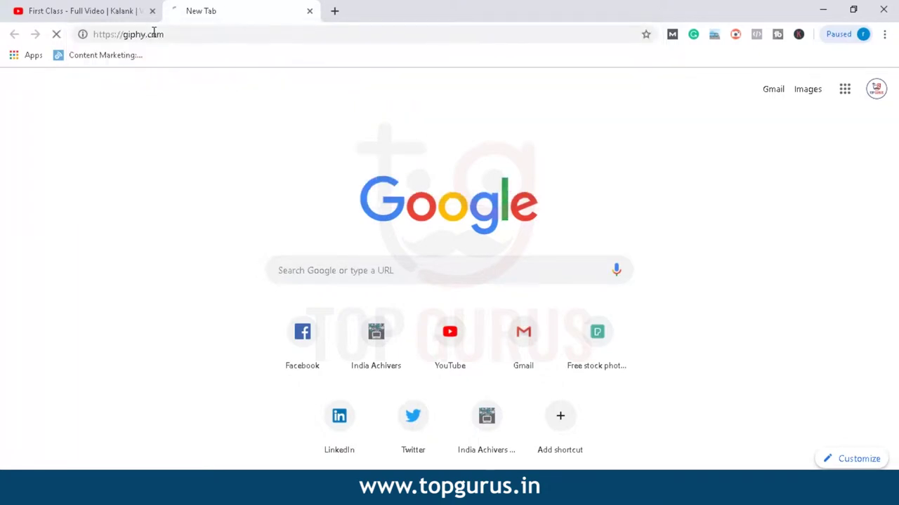
pyautogui.click(73, 7)
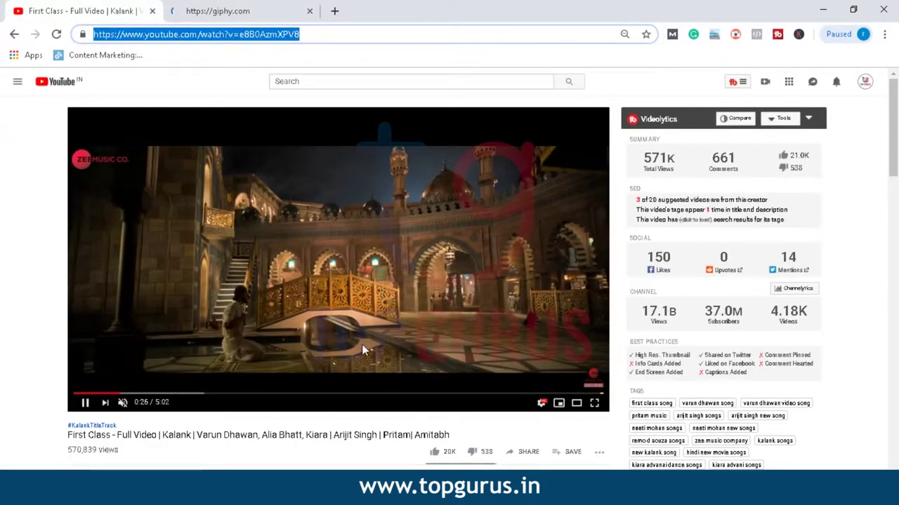
pyautogui.click(239, 10)
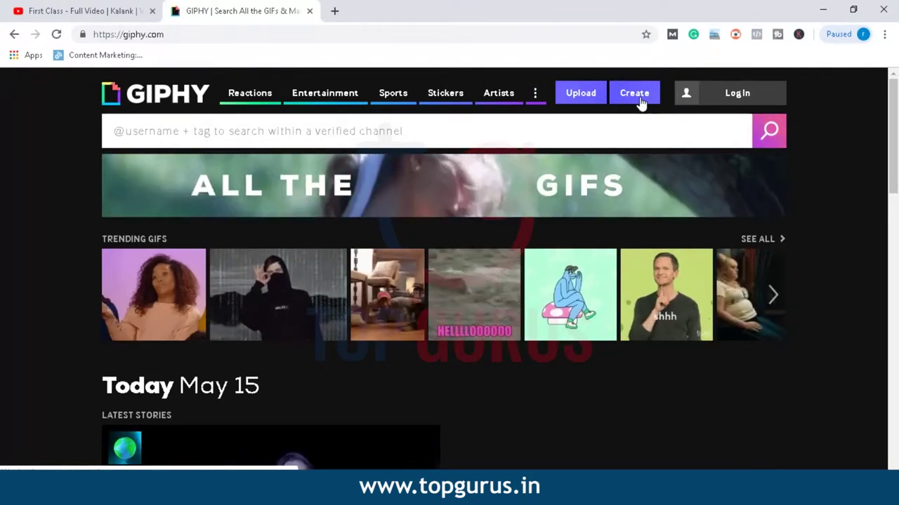
pyautogui.click(639, 102)
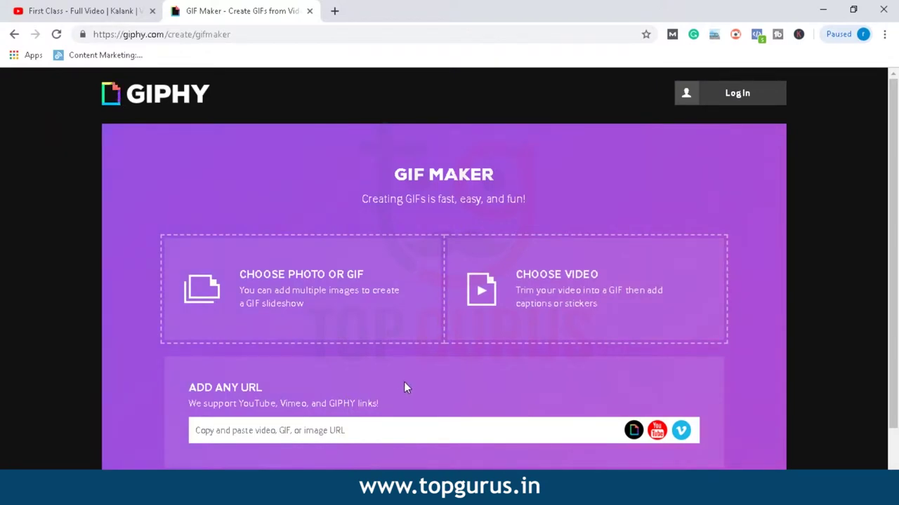
# Step: Scroll down the GIF maker's creation page
pyautogui.scroll(-1, 405, 387)
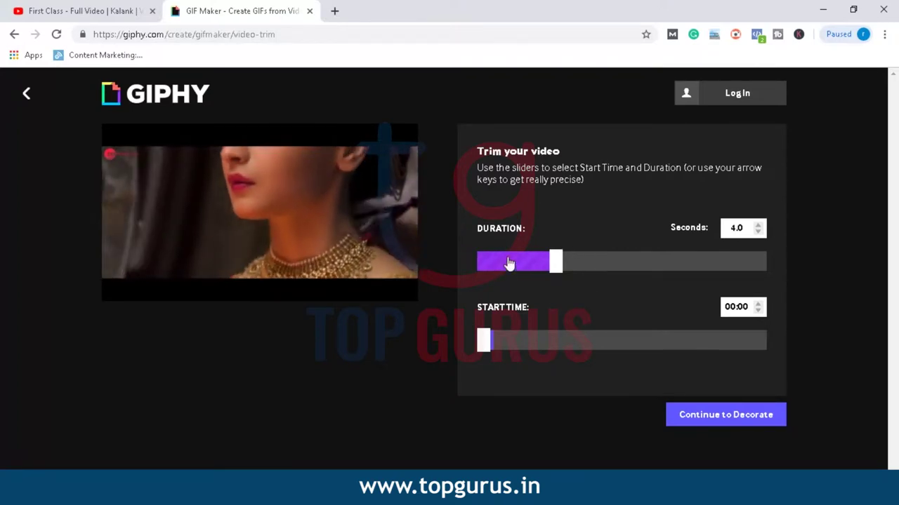
# Step: Set the clip duration to 15.0 seconds and the start time to 00:19
pyautogui.moveTo(555, 273); pyautogui.dragTo(775, 257)
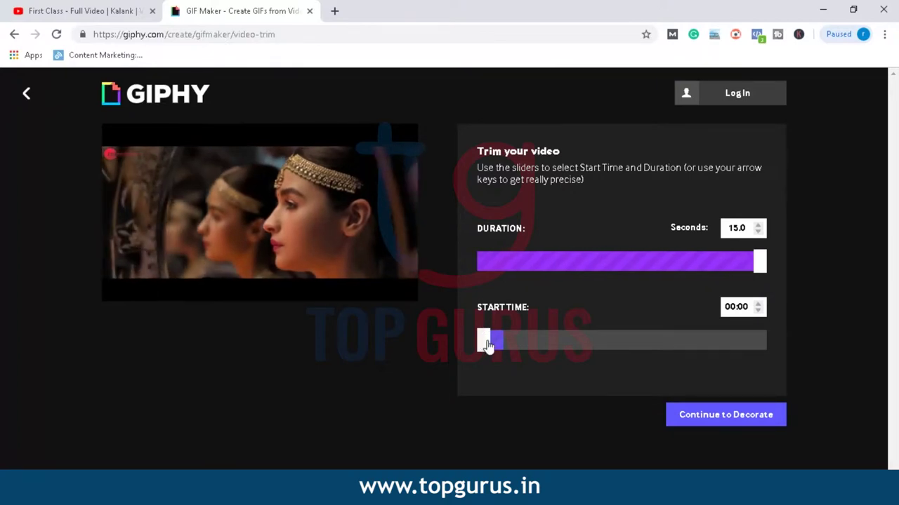
pyautogui.moveTo(497, 346)
pyautogui.mouseDown()
pyautogui.moveTo(643, 361)
pyautogui.moveTo(489, 339)
pyautogui.moveTo(501, 341)
pyautogui.moveTo(490, 341)
pyautogui.moveTo(496, 357)
pyautogui.mouseUp()
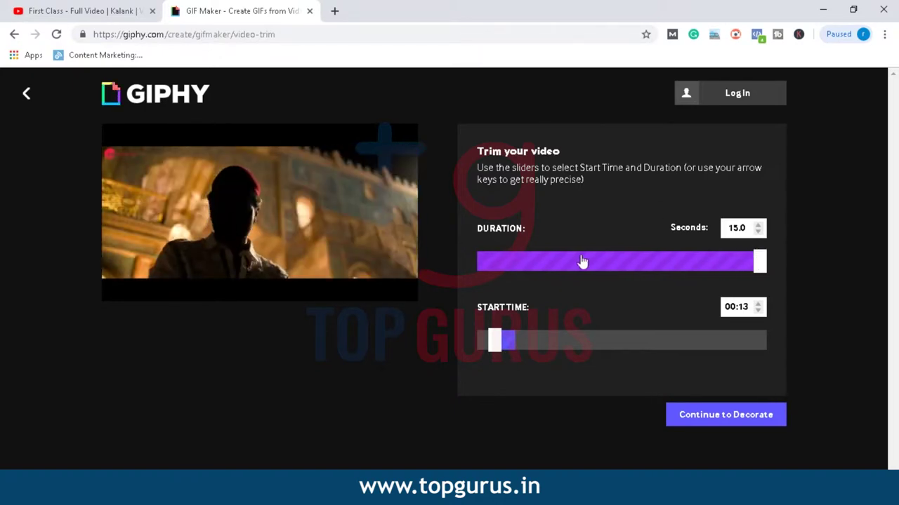
pyautogui.moveTo(494, 346); pyautogui.dragTo(499, 356)
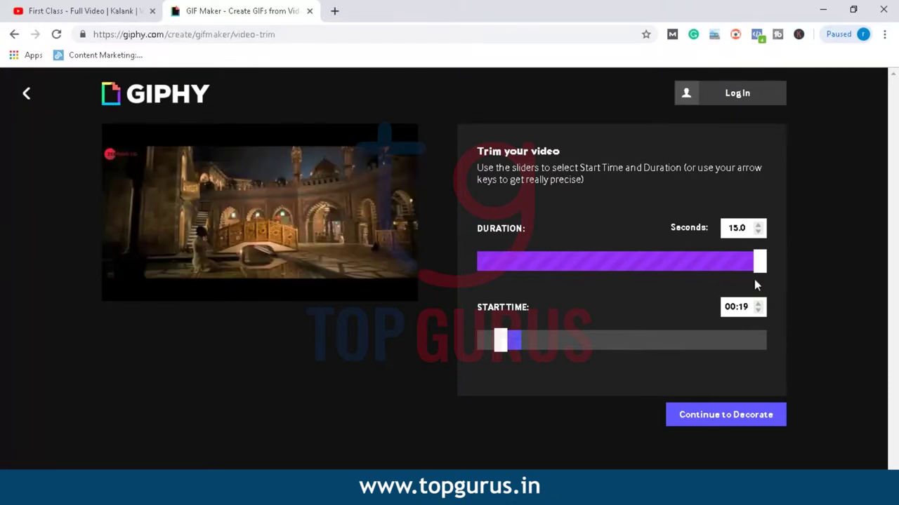
# Step: Set the clip duration to 9.0 seconds starting at 00:50, then continue to decorating
pyautogui.moveTo(687, 269)
pyautogui.mouseDown()
pyautogui.moveTo(625, 277)
pyautogui.moveTo(647, 273)
pyautogui.mouseUp()
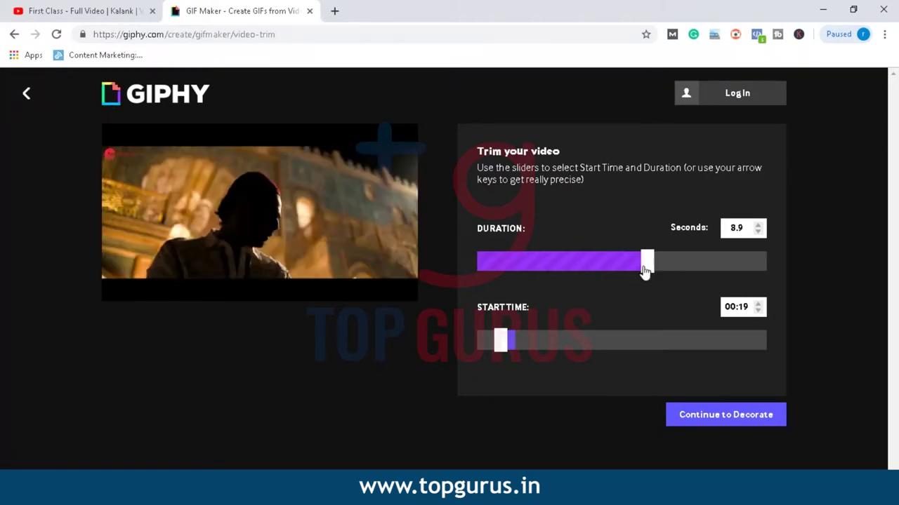
pyautogui.moveTo(504, 356); pyautogui.dragTo(507, 354)
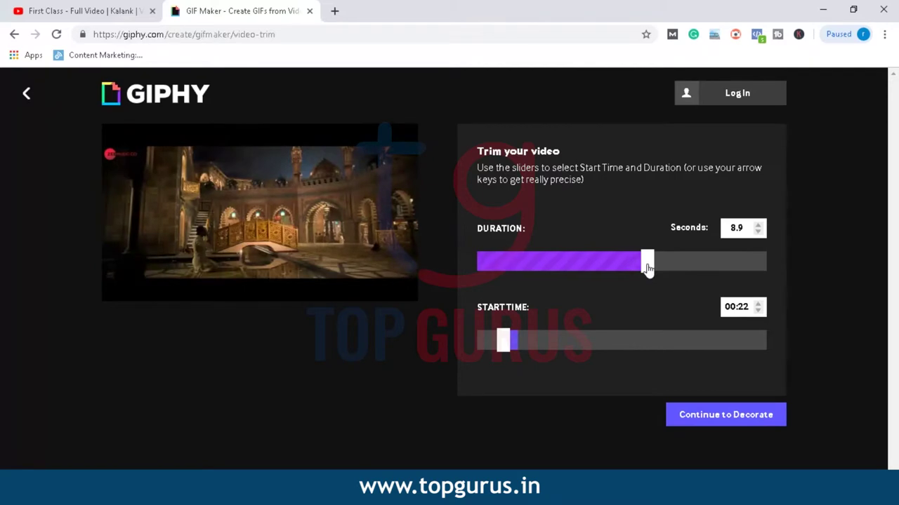
pyautogui.moveTo(647, 267); pyautogui.dragTo(649, 267)
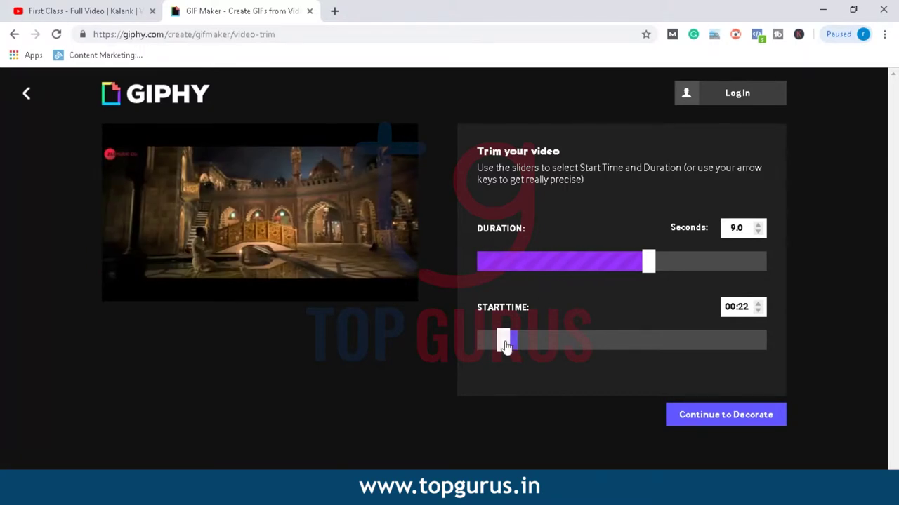
pyautogui.moveTo(518, 349); pyautogui.dragTo(518, 349)
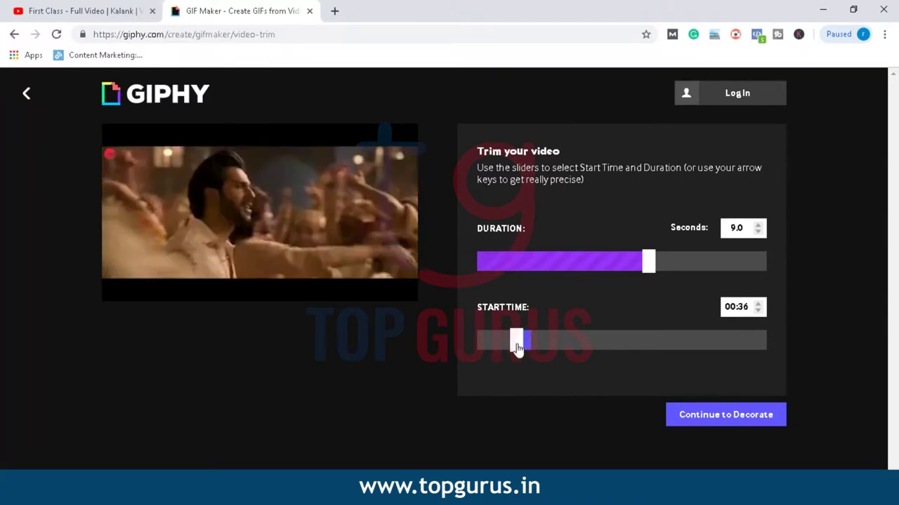
pyautogui.moveTo(517, 349); pyautogui.dragTo(530, 341)
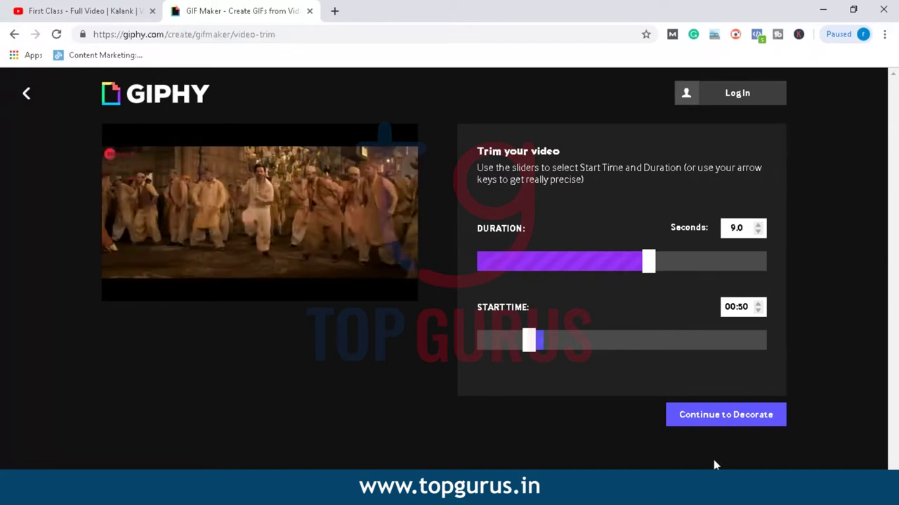
pyautogui.click(742, 414)
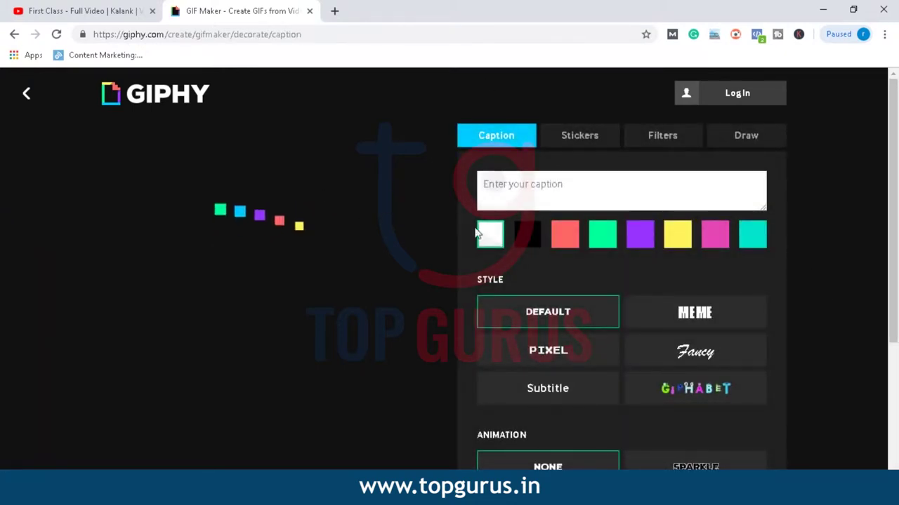
# Step: Caption the clip 'top gurus', move it lower right, and try the Giphabet style
pyautogui.scroll(-3, 425, 354)
pyautogui.scroll(1, 427, 361)
pyautogui.scroll(-1, 428, 362)
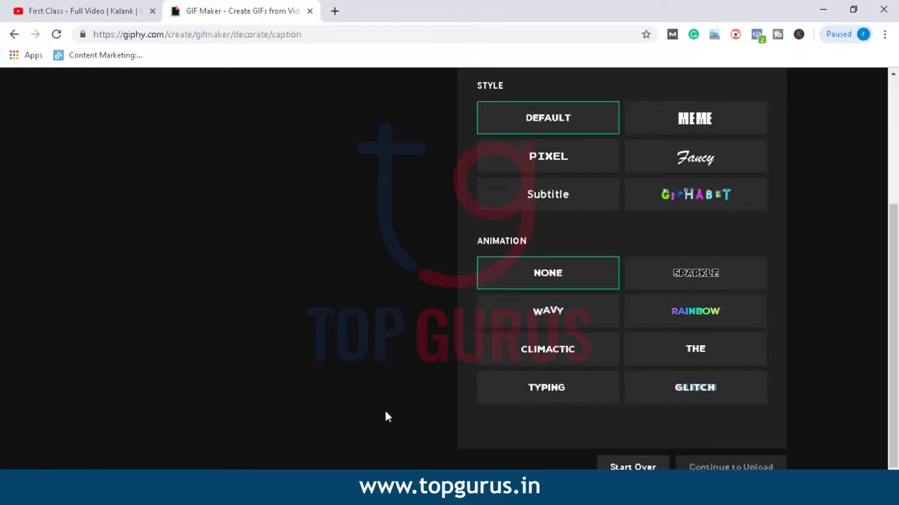
pyautogui.scroll(3, 385, 413)
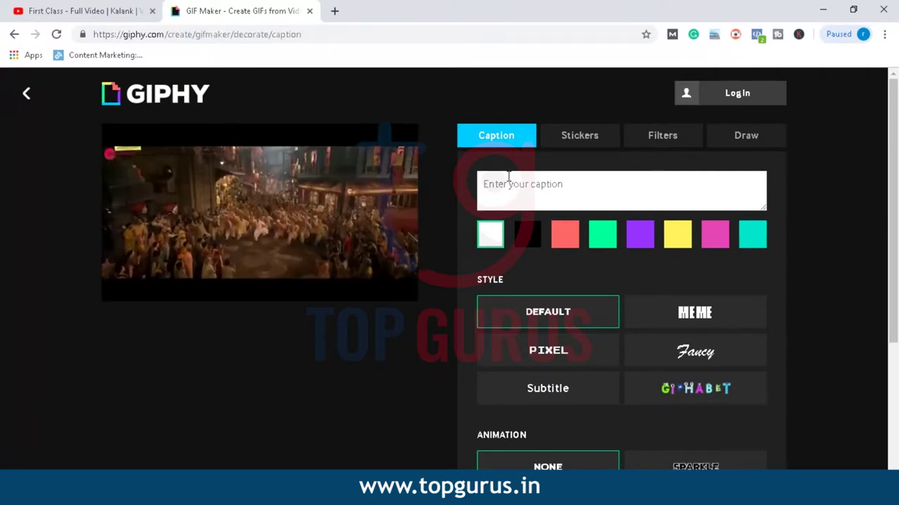
pyautogui.click(521, 183)
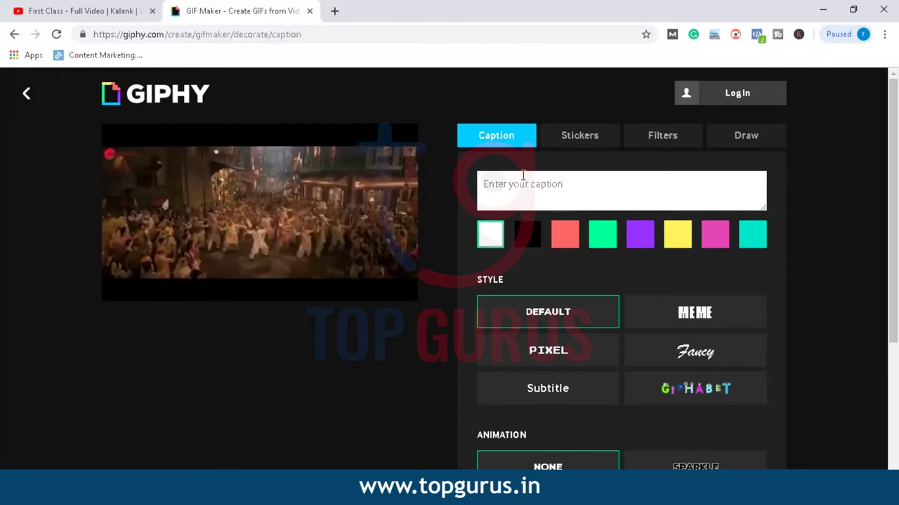
pyautogui.write('top gurus')
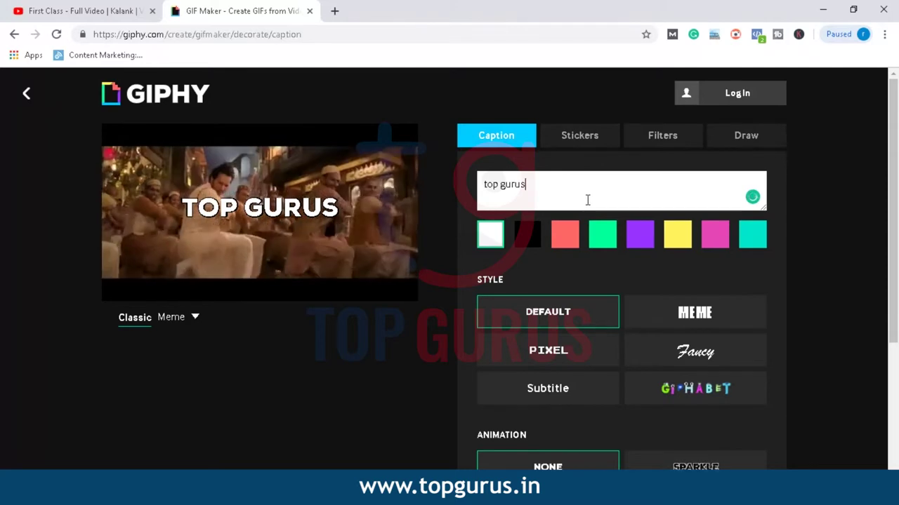
pyautogui.moveTo(234, 217); pyautogui.dragTo(291, 271)
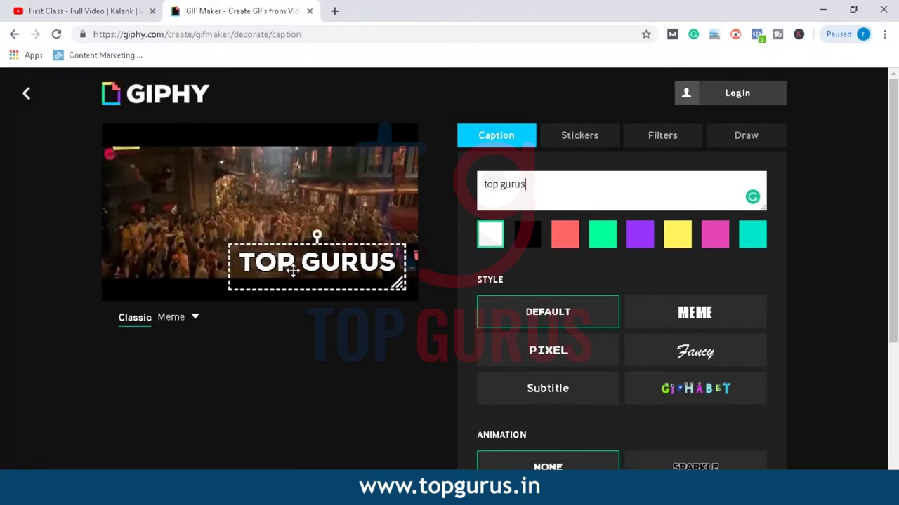
pyautogui.click(694, 388)
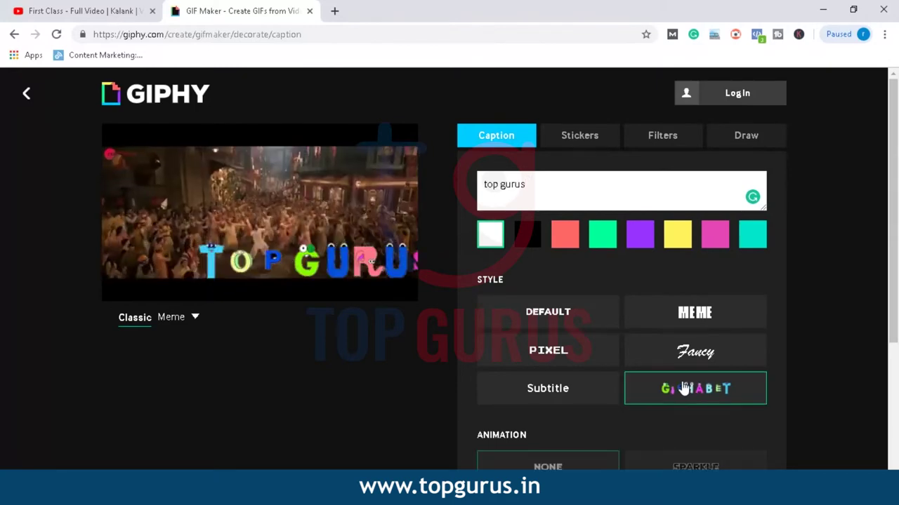
# Step: Switch the caption to Default lettering with the Rainbow animation, then continue to upload
pyautogui.scroll(-3, 371, 317)
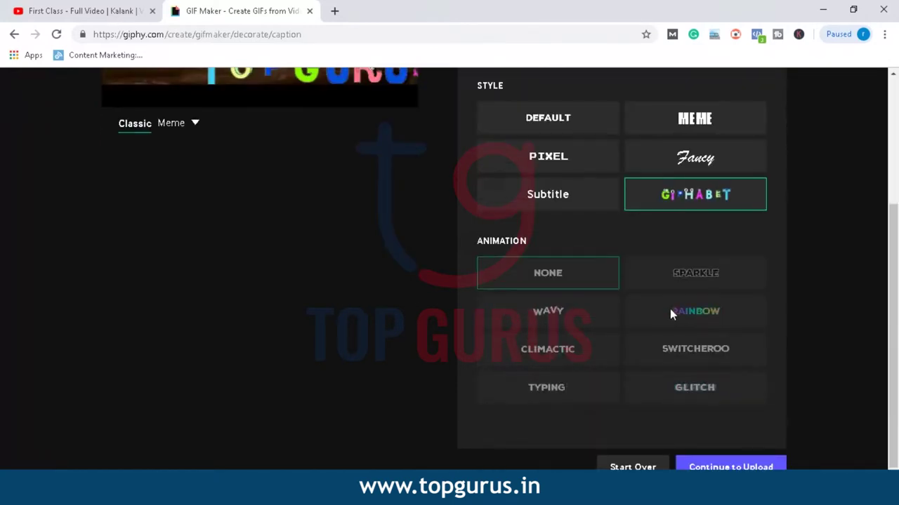
pyautogui.scroll(3, 618, 329)
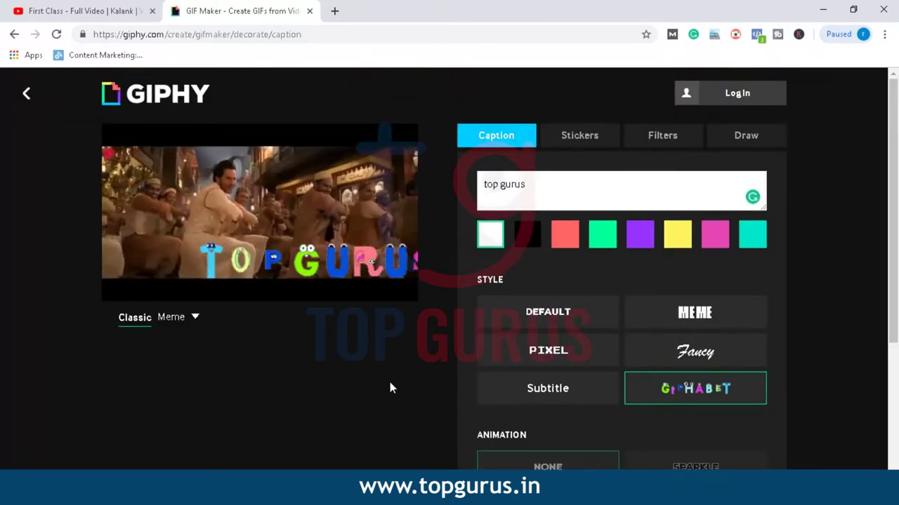
pyautogui.scroll(-3, 605, 400)
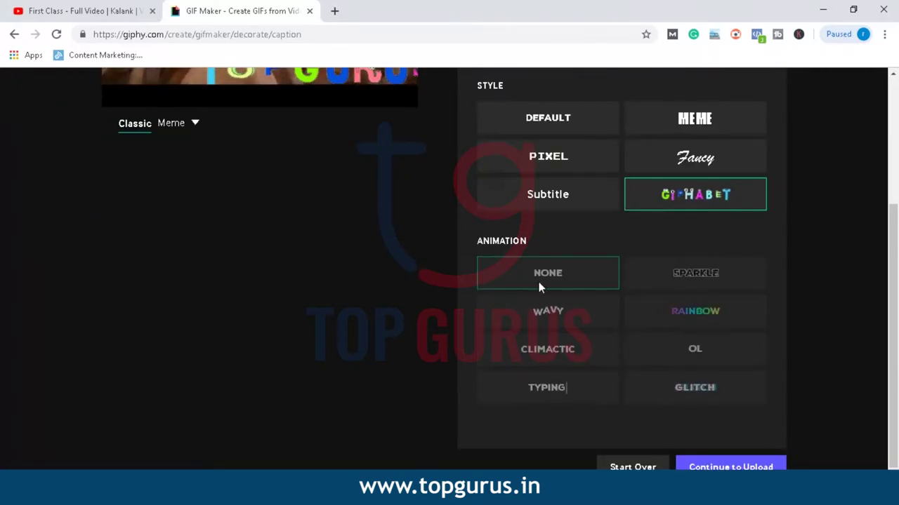
pyautogui.scroll(3, 556, 276)
pyautogui.click(537, 315)
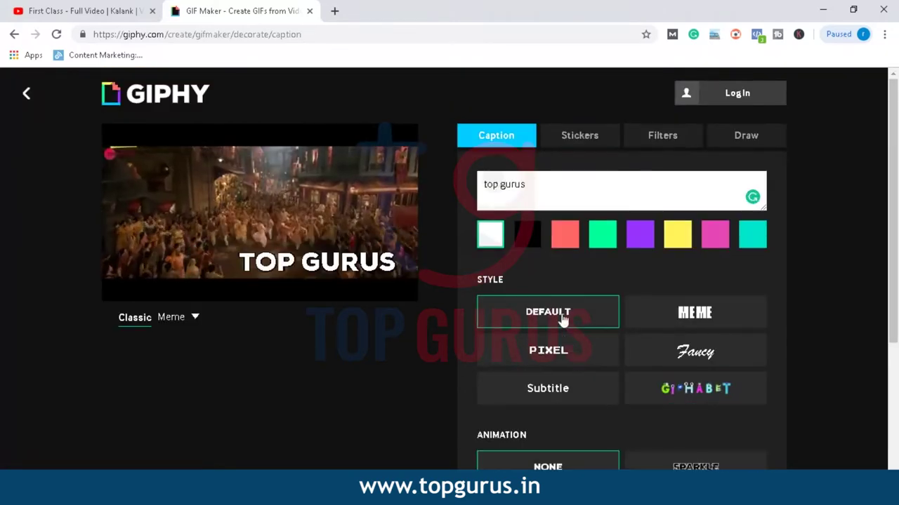
pyautogui.scroll(-2, 478, 353)
pyautogui.click(695, 375)
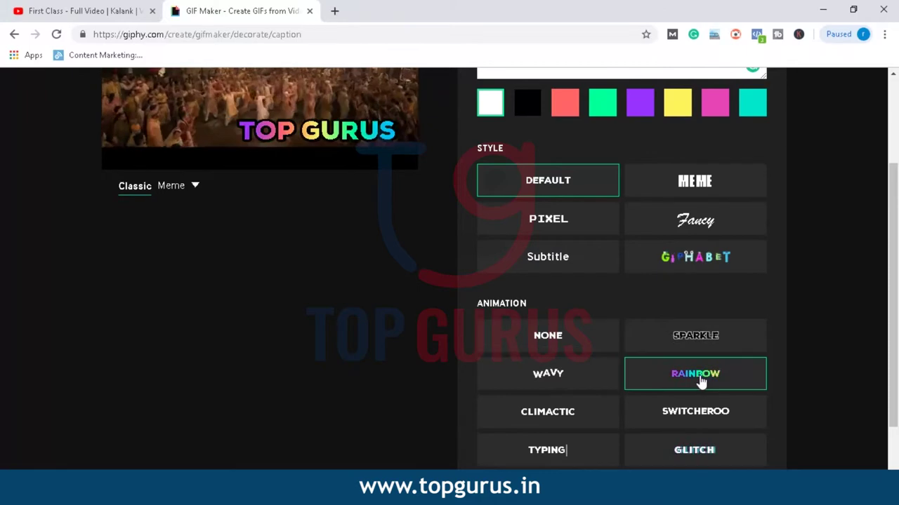
pyautogui.scroll(2, 250, 382)
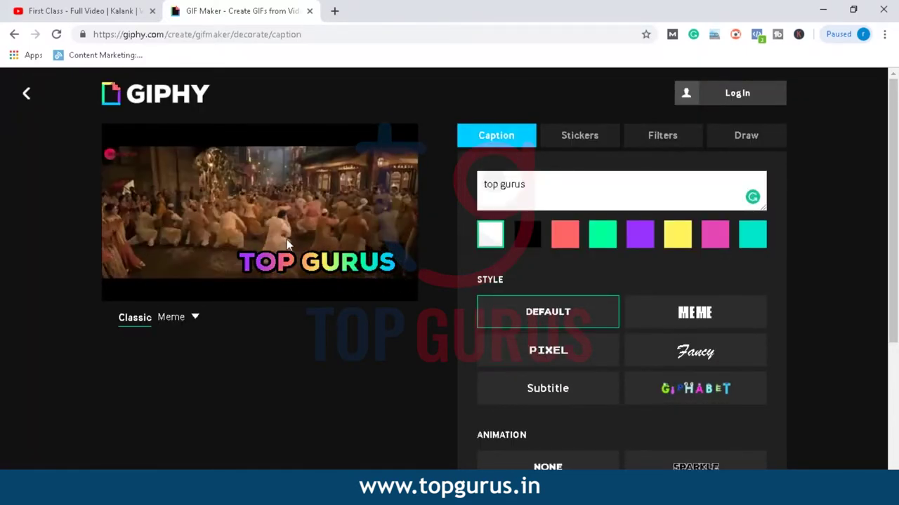
pyautogui.moveTo(317, 262)
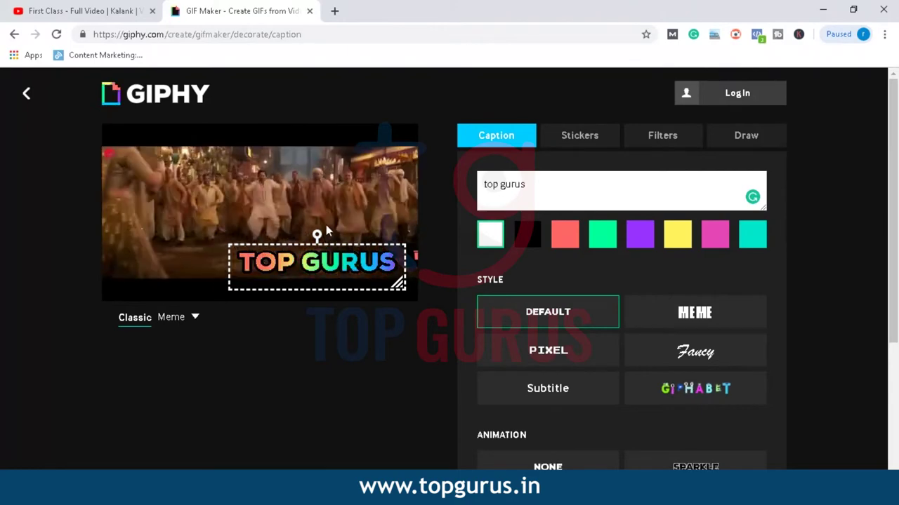
pyautogui.scroll(-3, 381, 330)
pyautogui.click(743, 464)
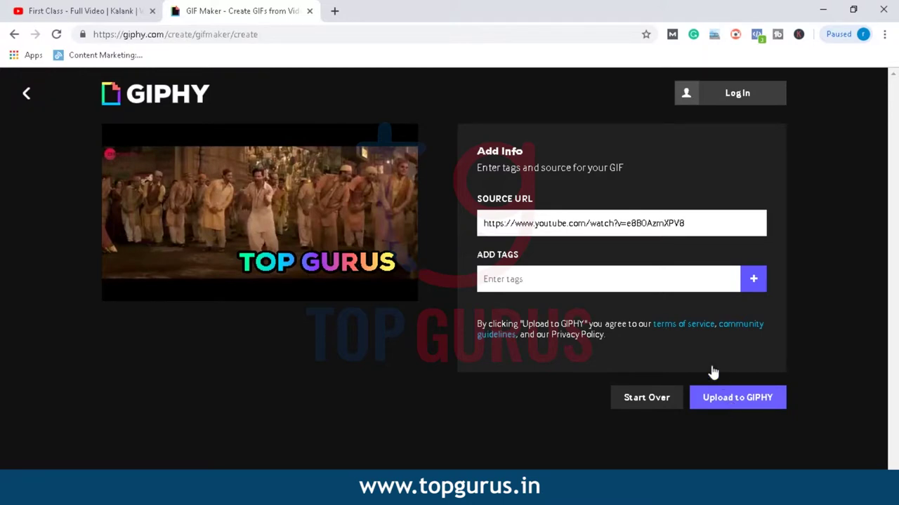
# Step: Upload the rainbow TOP GURUS GIF to GIPHY
pyautogui.click(713, 393)
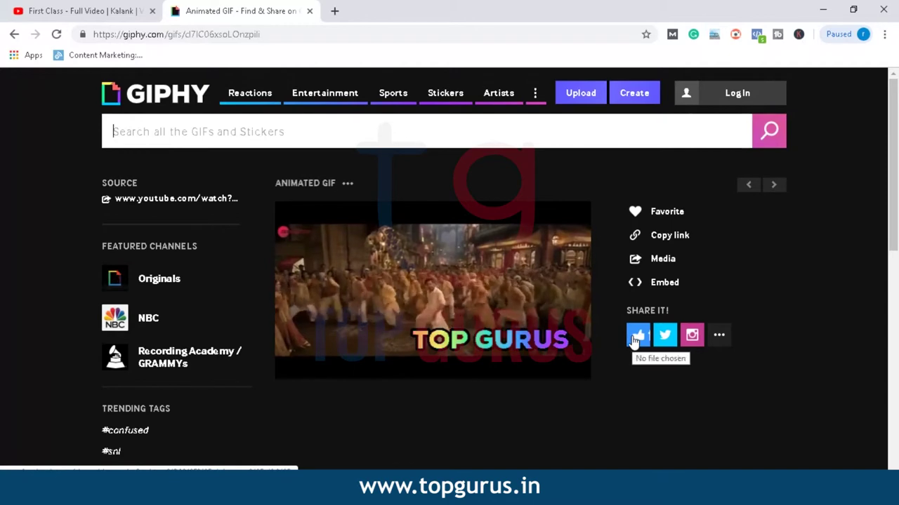
pyautogui.click(660, 261)
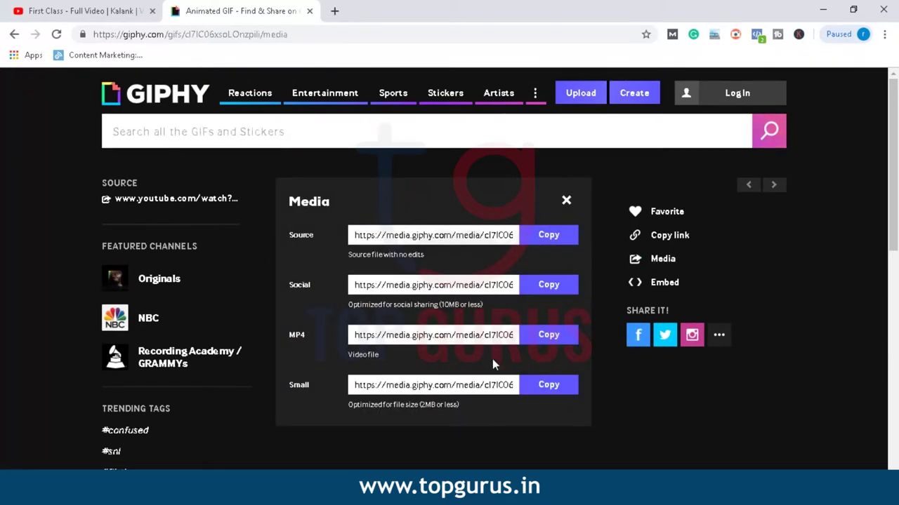
pyautogui.click(665, 236)
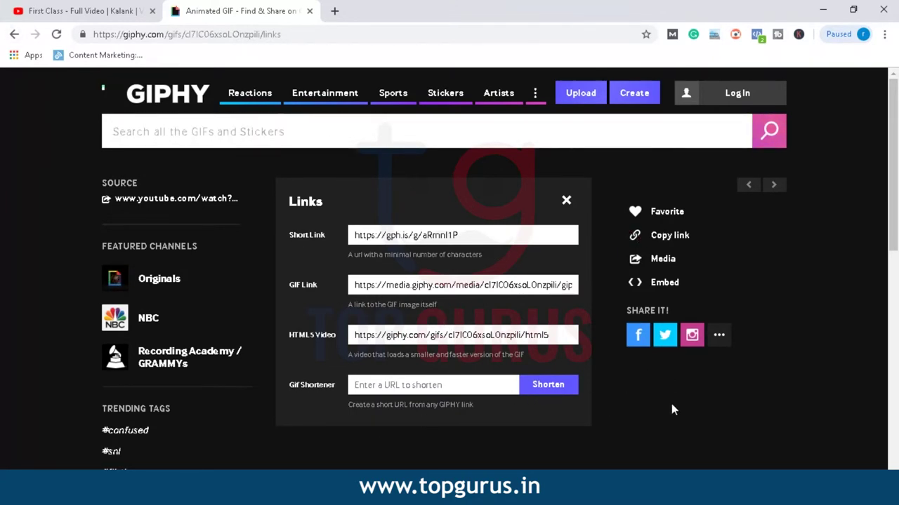
pyautogui.click(564, 202)
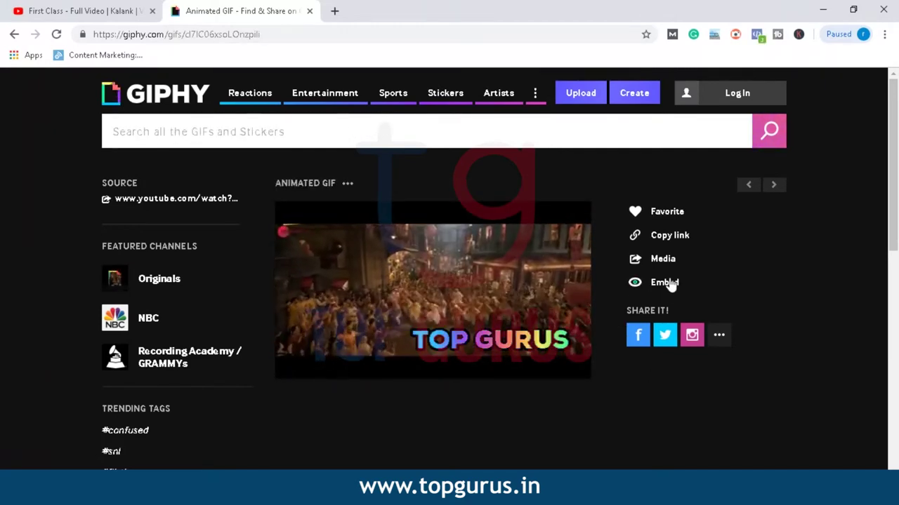
pyautogui.click(666, 283)
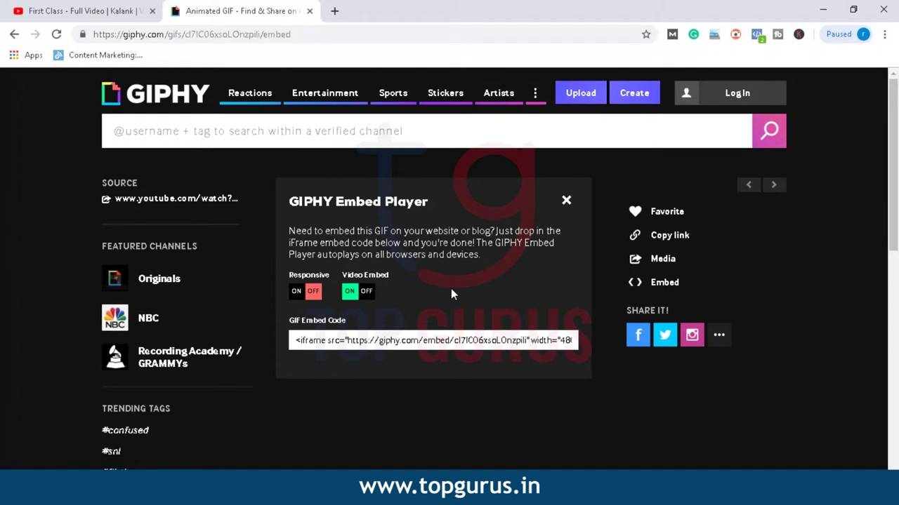
pyautogui.click(567, 202)
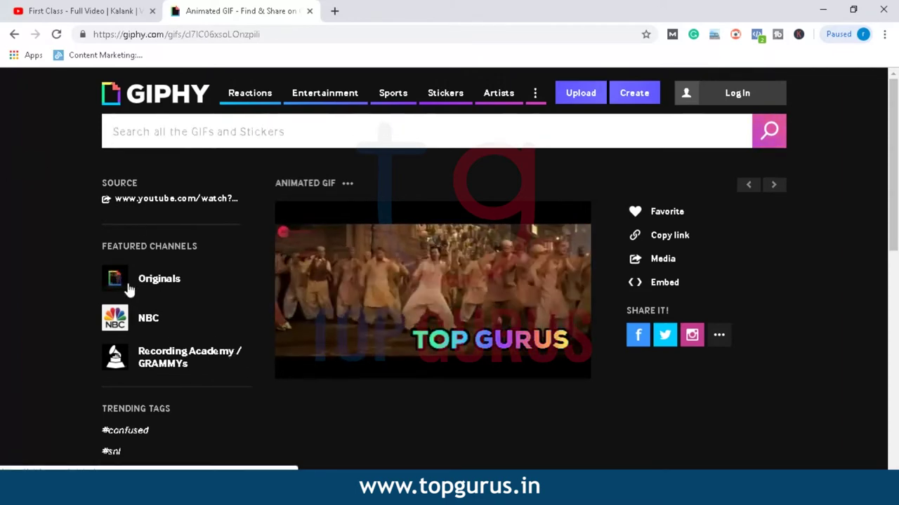
pyautogui.moveTo(432, 291)
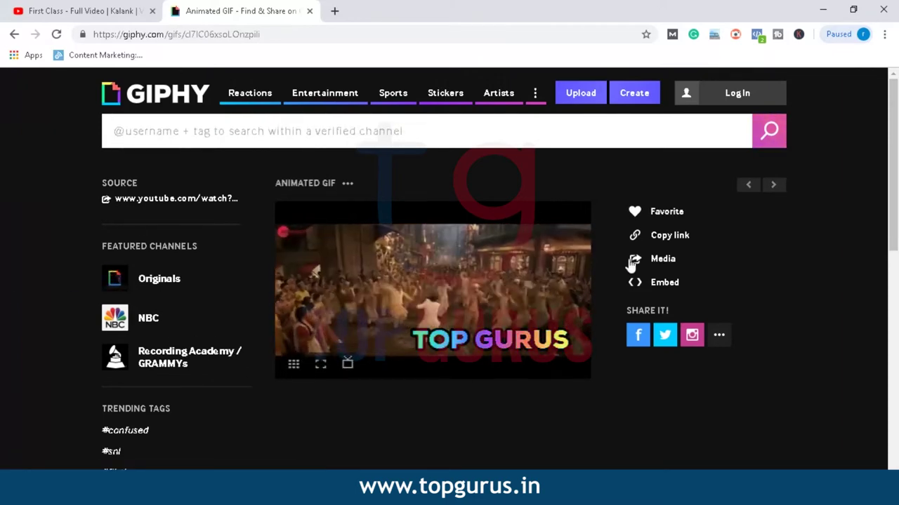
pyautogui.click(672, 260)
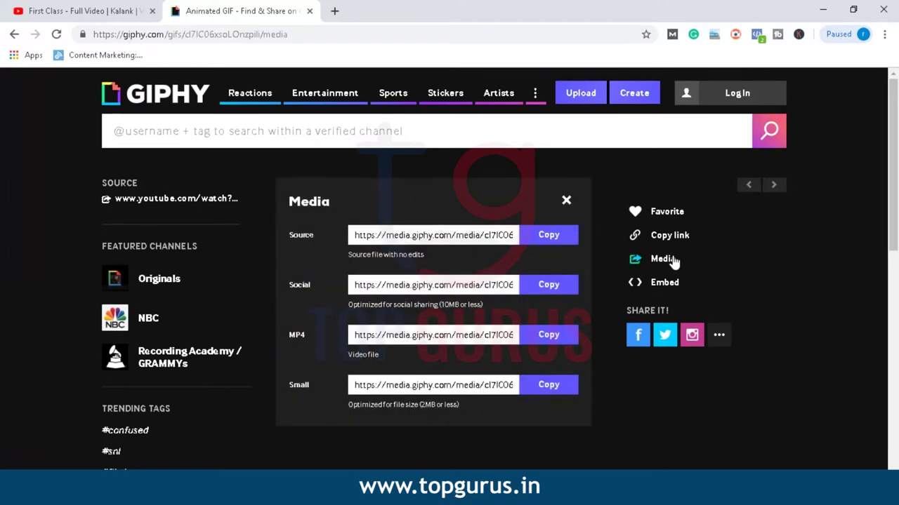
# Step: Paste the GIF's Source link into the address bar, change it to s.mov, and load it
pyautogui.click(475, 240)
pyautogui.click(547, 240)
pyautogui.click(312, 34)
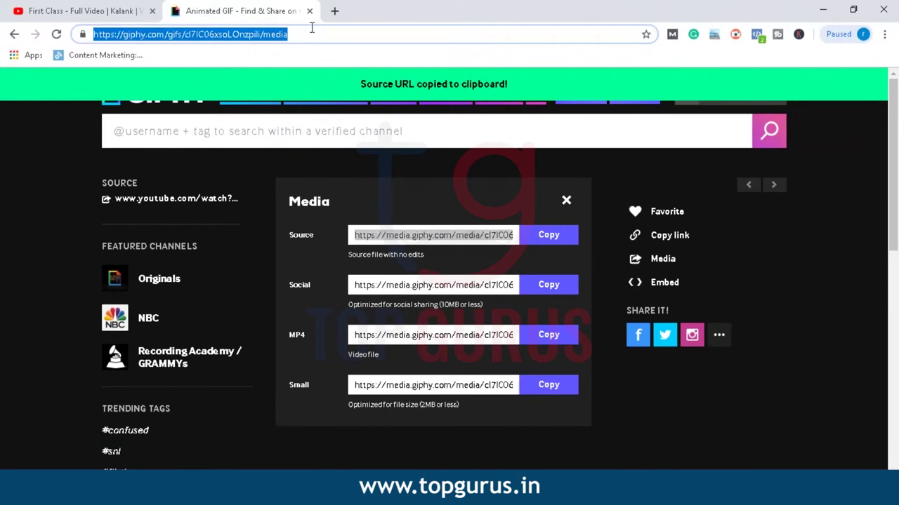
pyautogui.rightClick(306, 34)
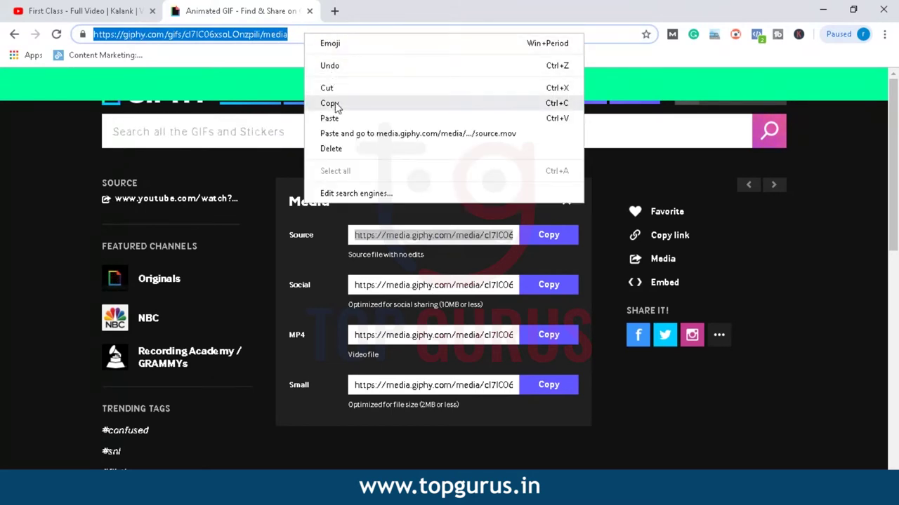
pyautogui.click(328, 118)
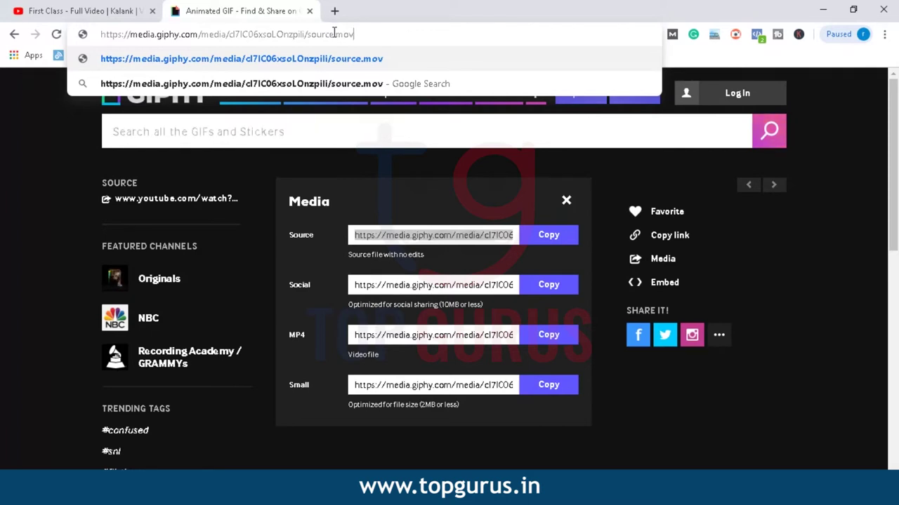
pyautogui.press('Left')
pyautogui.press('Left')
pyautogui.press('Left')
pyautogui.press('BackSpace')
pyautogui.press('BackSpace')
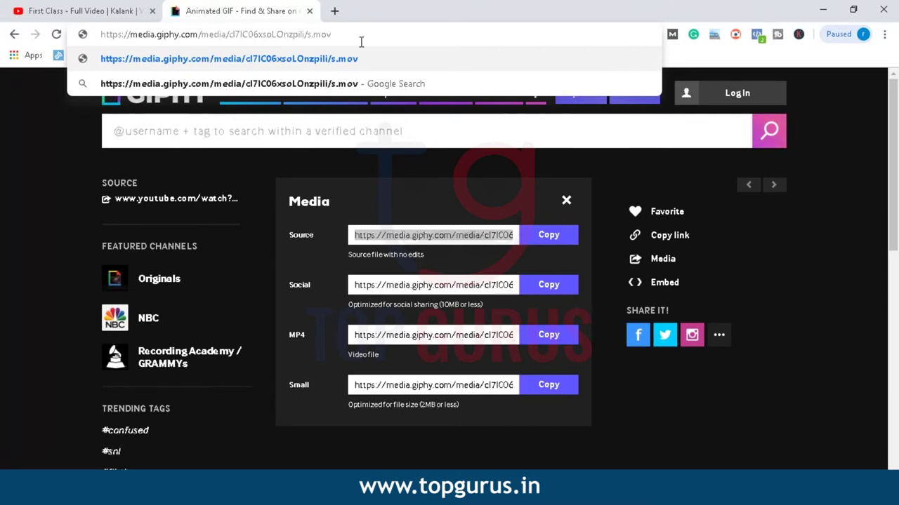
pyautogui.press('Return')
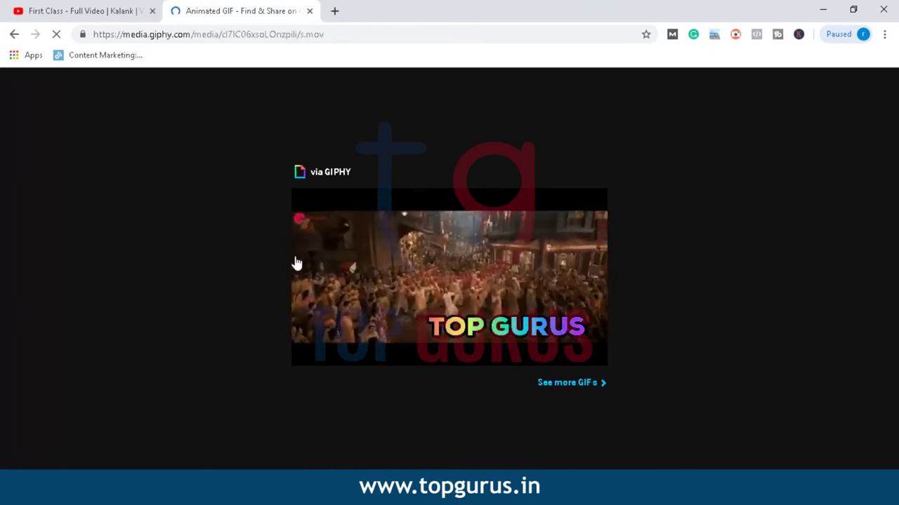
# Step: Save the GIF to the Desktop as 'first class.gif'
pyautogui.rightClick(397, 261)
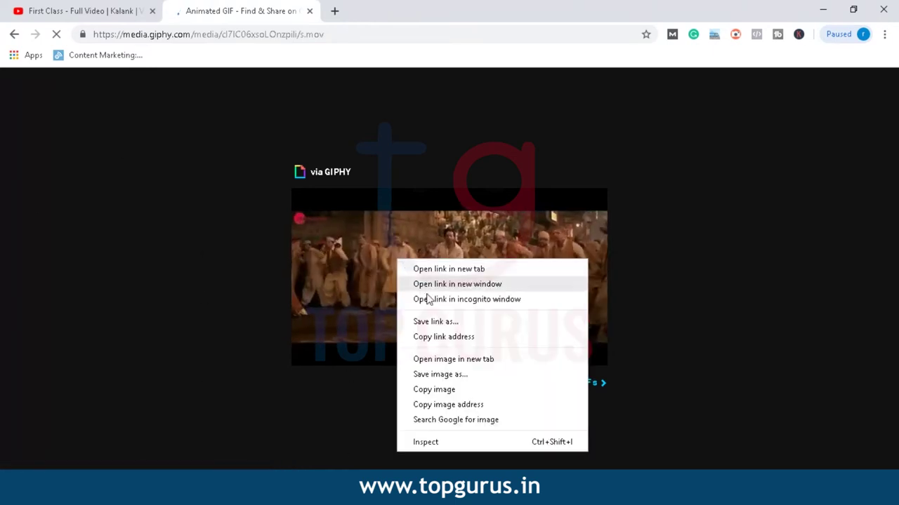
pyautogui.click(440, 376)
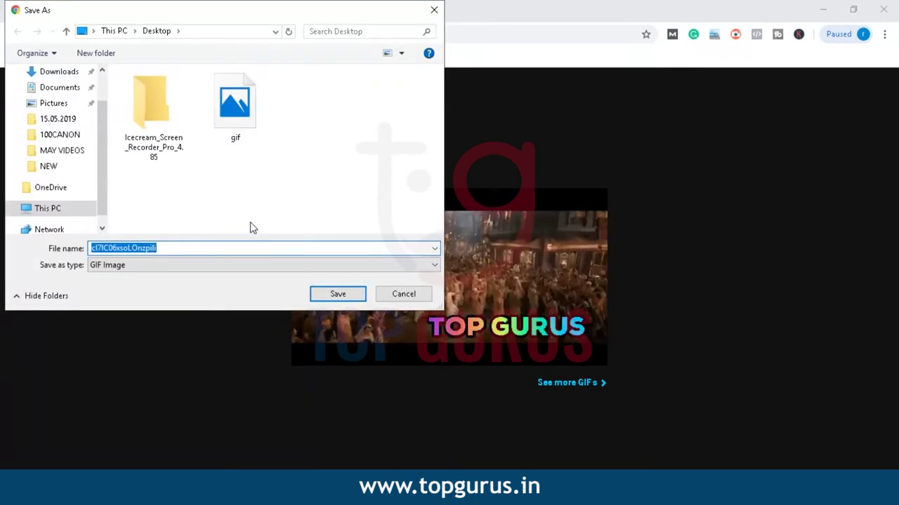
pyautogui.press('BackSpace')
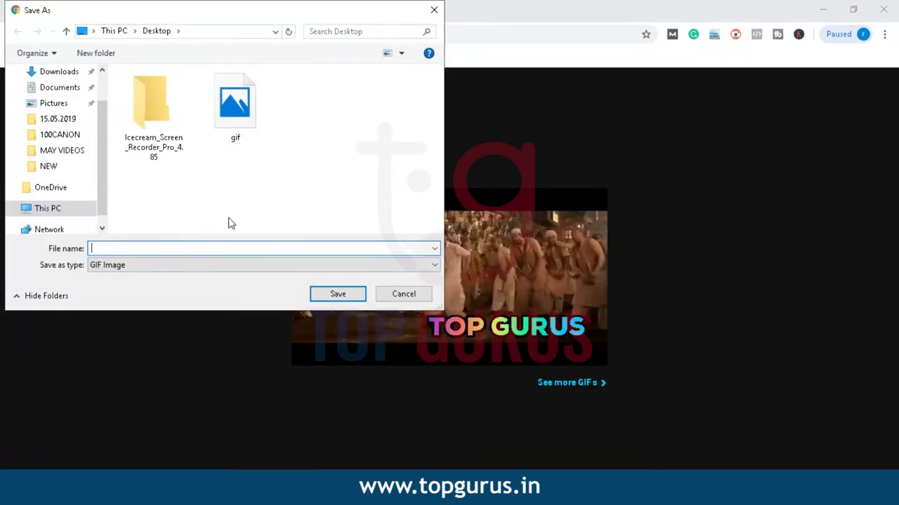
pyautogui.write('first class')
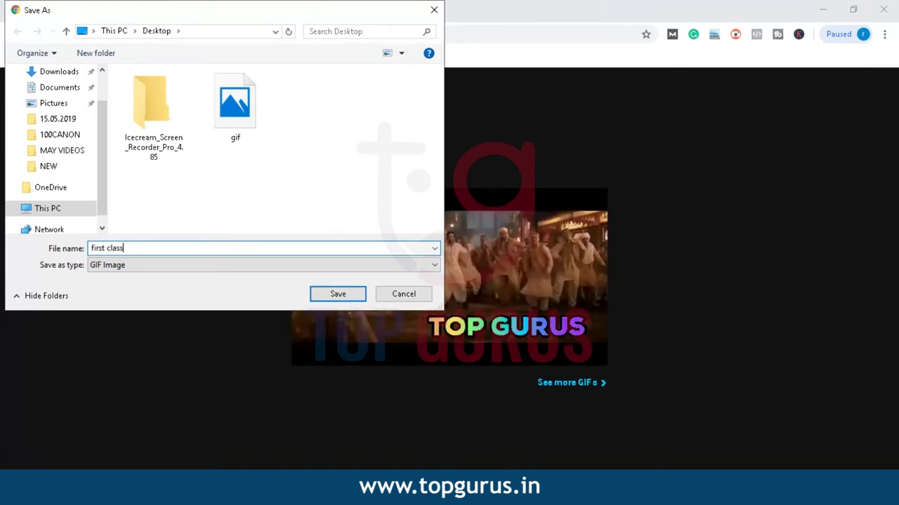
pyautogui.click(101, 71)
pyautogui.click(337, 294)
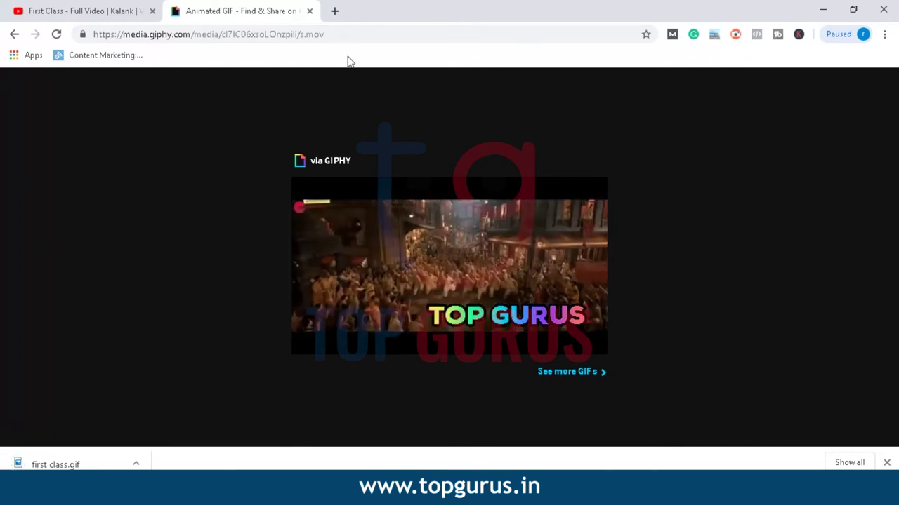
pyautogui.click(334, 11)
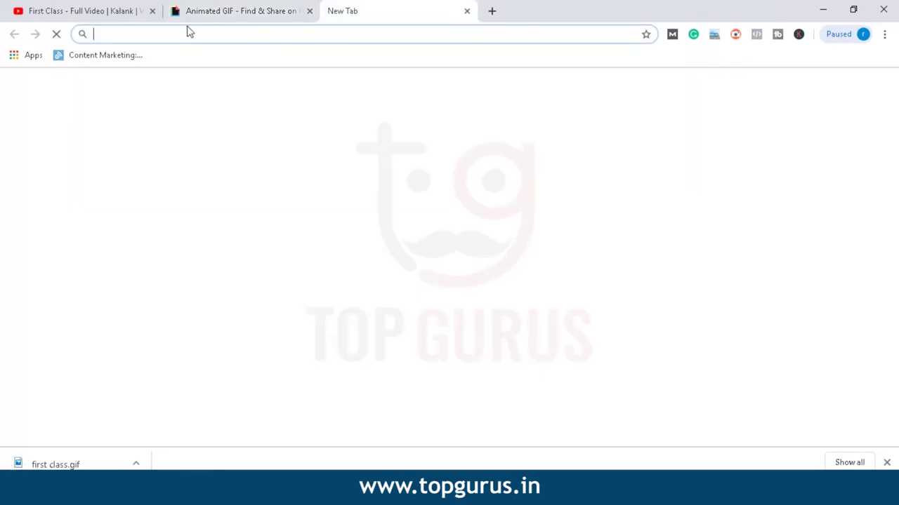
# Step: Go to twitter.com and start composing a new tweet
pyautogui.write('twit')
pyautogui.press('Return')
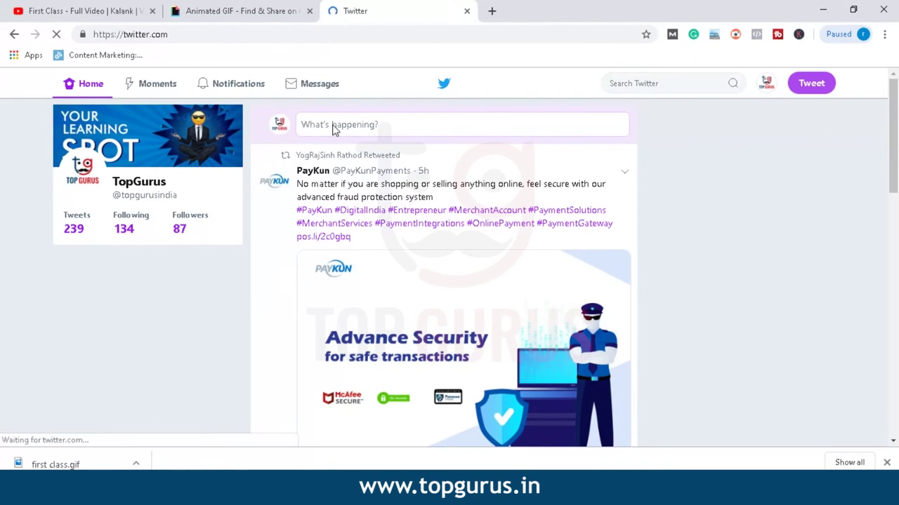
pyautogui.click(334, 126)
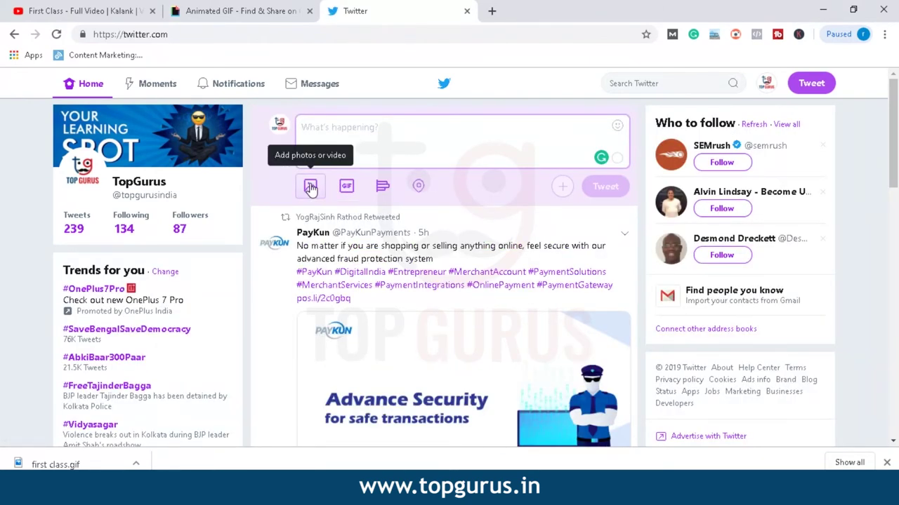
# Step: Attach first class.gif to the tweet and post it
pyautogui.click(310, 187)
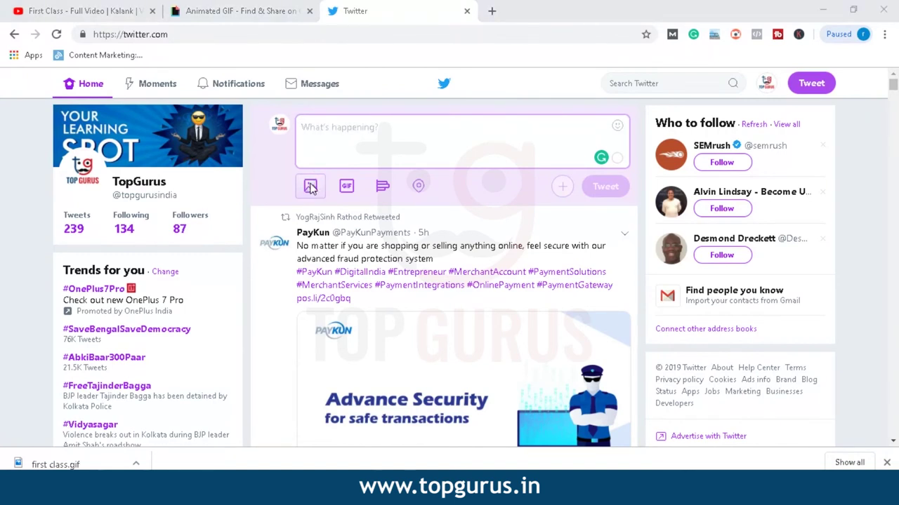
pyautogui.click(250, 98)
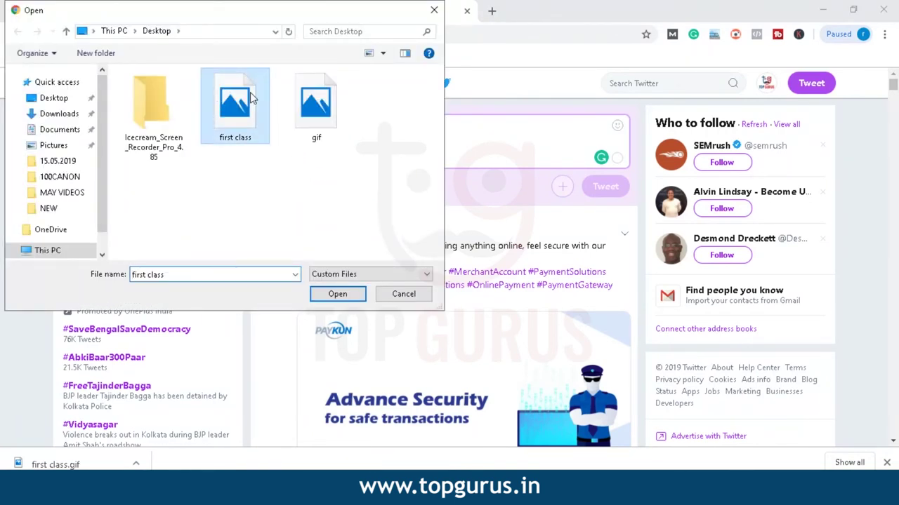
pyautogui.click(340, 294)
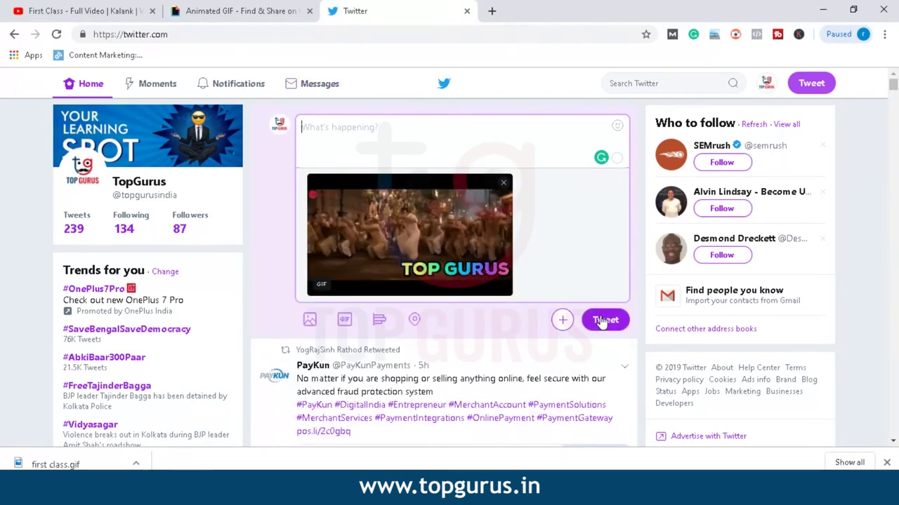
pyautogui.click(602, 319)
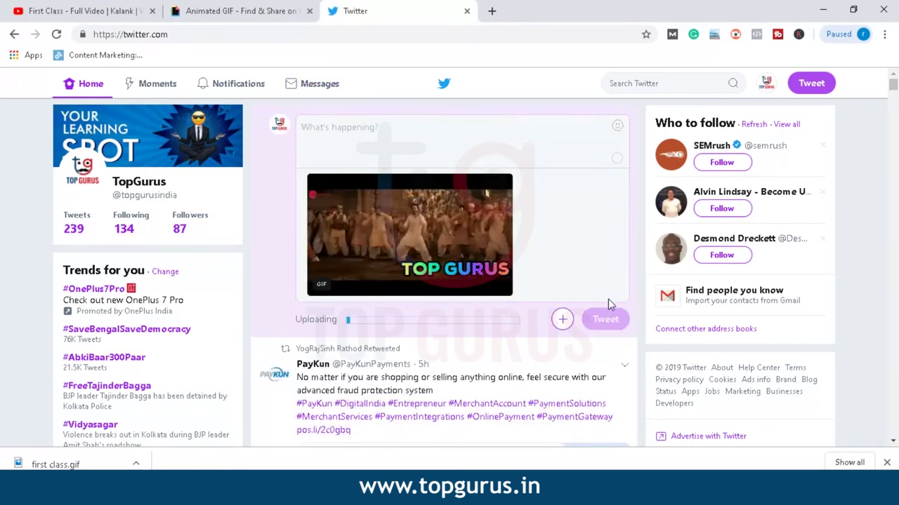